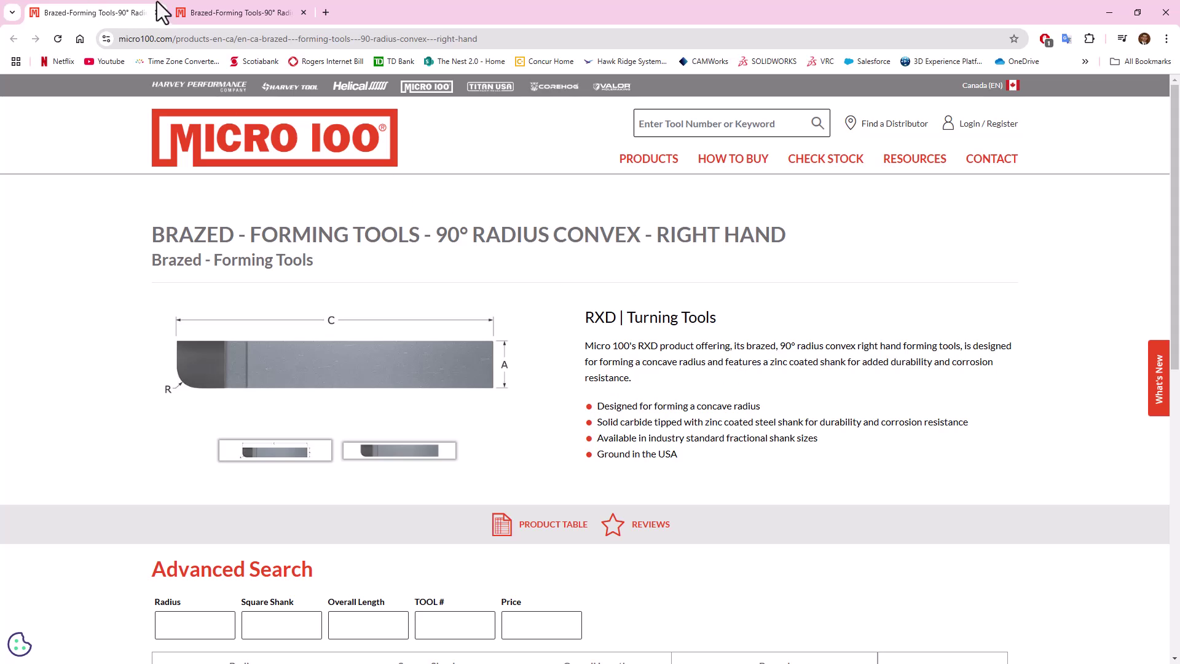
- View the Micro 100 RAL 90° radius concave left-hand tool page, then return to SOLIDWORKS
{"action": "left_click", "coordinate": [212, 12]}
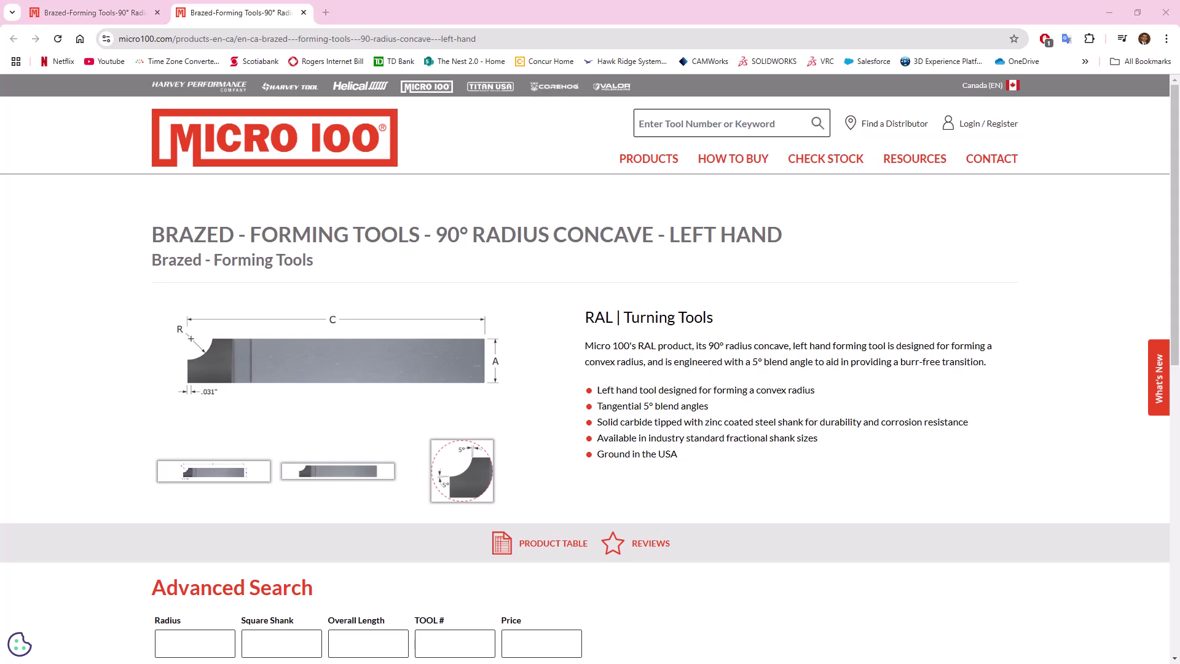
{"action": "key", "text": "alt+Tab"}
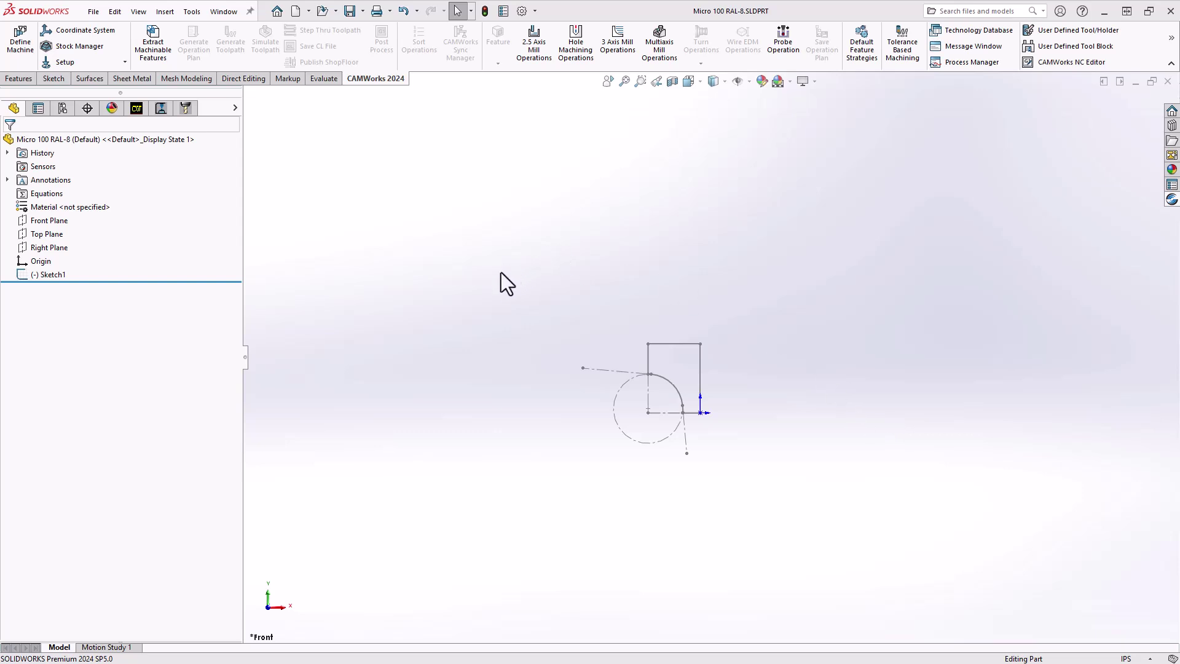
- Select Front Plane and the sketch origin, then attempt a User Defined Tool/Holder from the RAL-8 sketch
{"action": "left_click", "coordinate": [51, 223]}
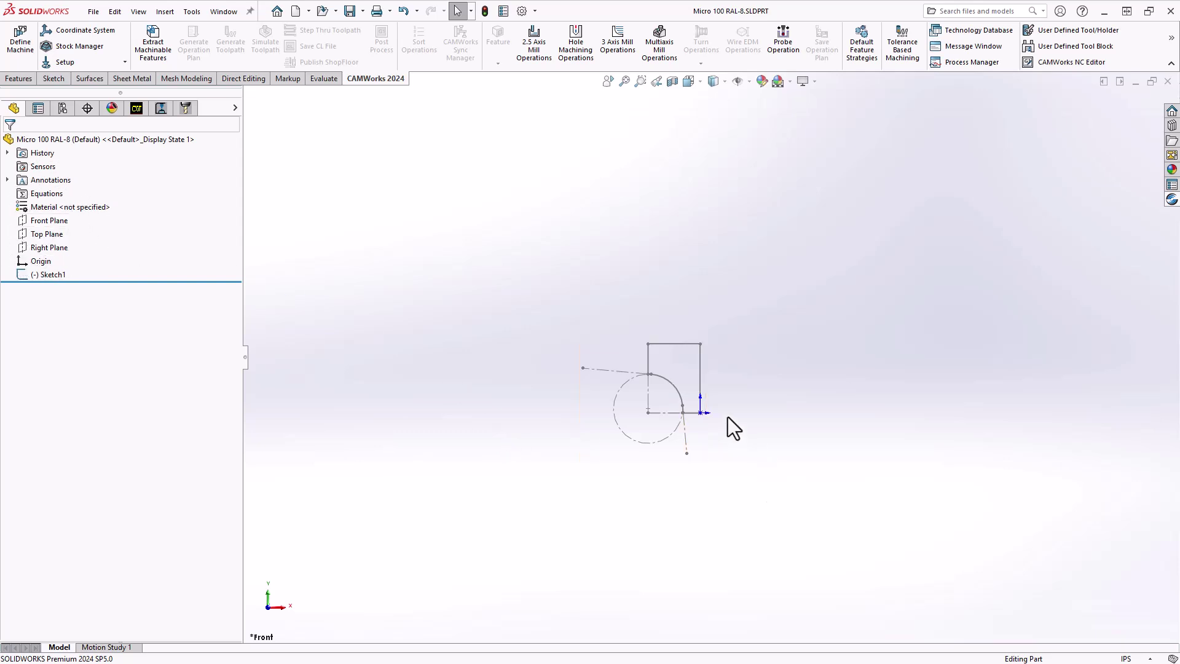
{"action": "left_click", "coordinate": [701, 413]}
{"action": "left_click", "coordinate": [1045, 30]}
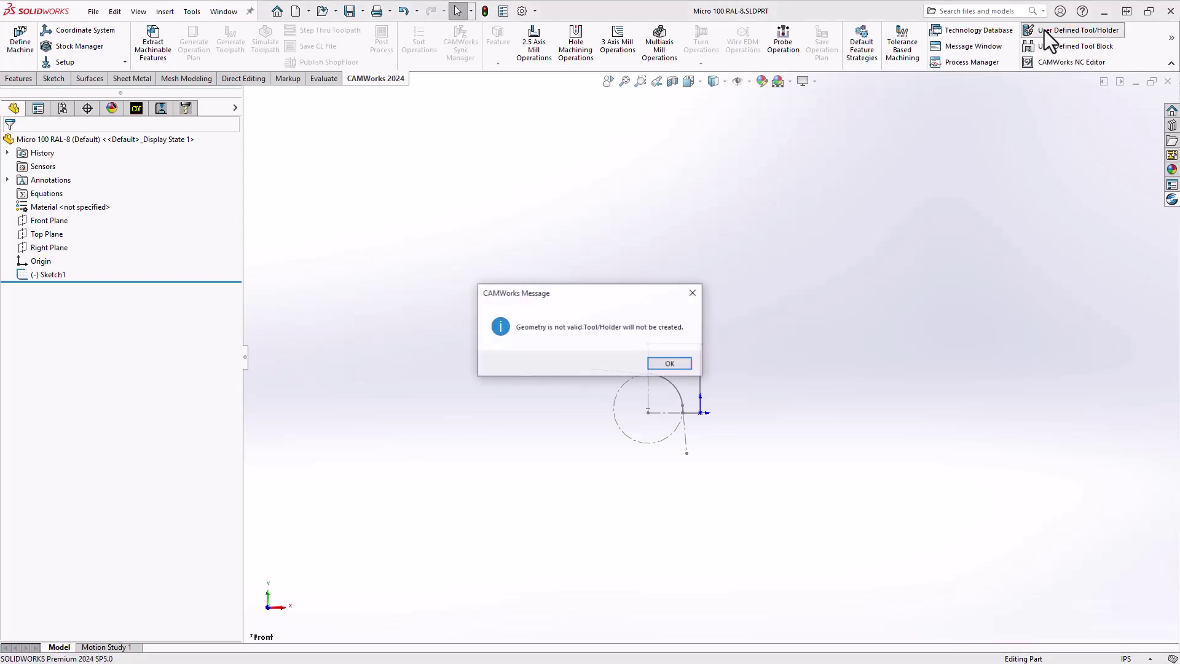
{"action": "left_click", "coordinate": [610, 326]}
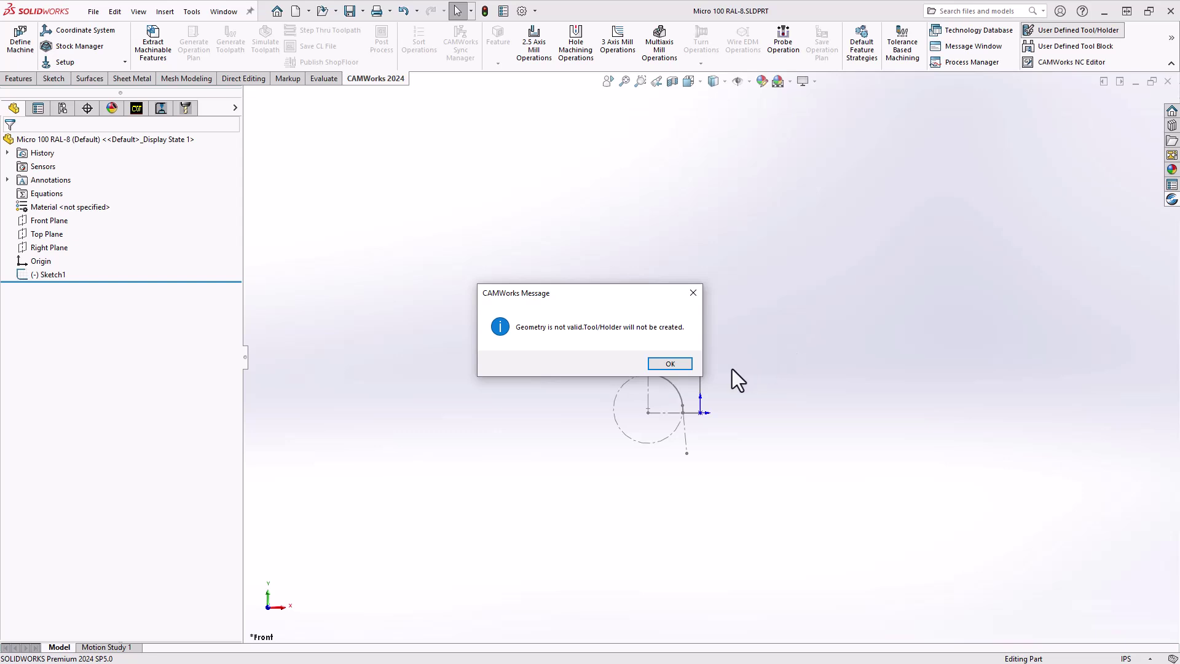
- Dismiss the invalid-geometry warning, set the file type to Turn Insert (*.cwtt), and check the file name
{"action": "left_click", "coordinate": [670, 364]}
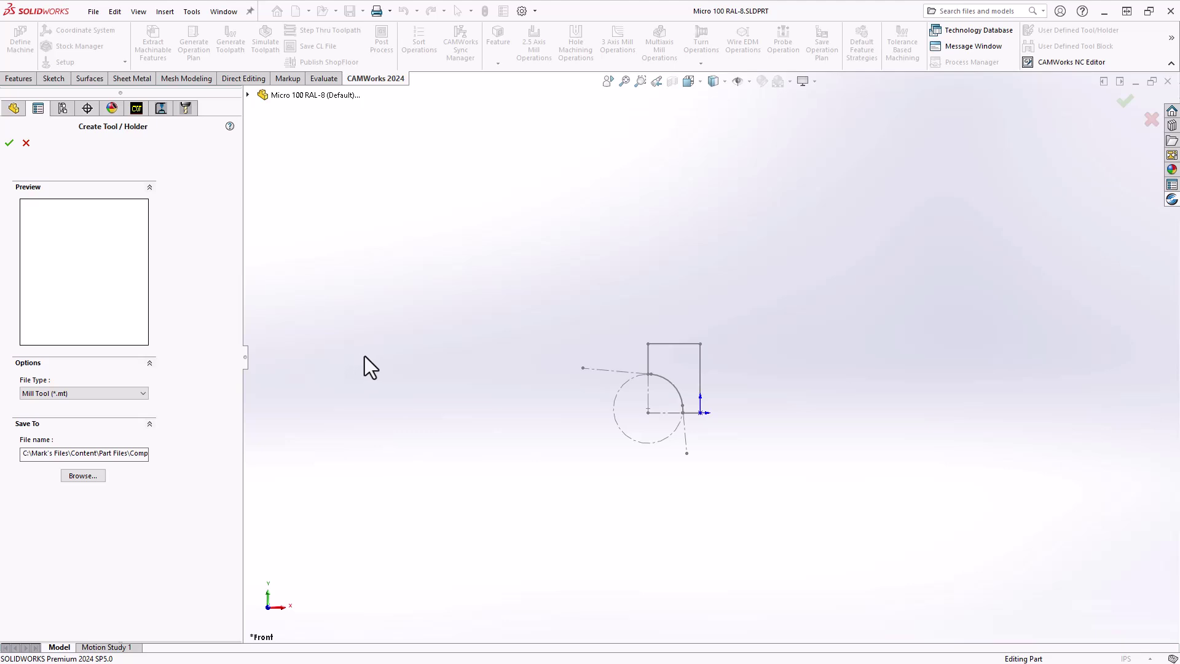
{"action": "left_click", "coordinate": [131, 392]}
{"action": "left_click", "coordinate": [76, 422]}
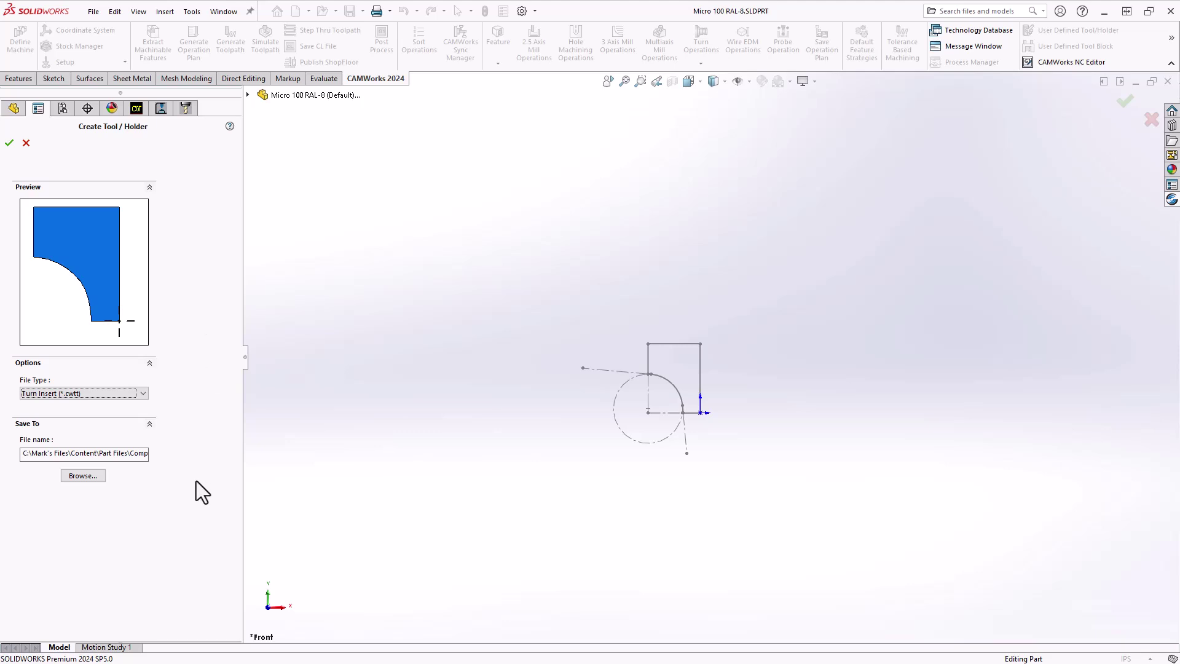
{"action": "left_click", "coordinate": [128, 454]}
- Cancel tool creation and inspect the User Defined Micro 100 RAL-8 insert's thickness and relief angle
{"action": "left_click", "coordinate": [26, 144]}
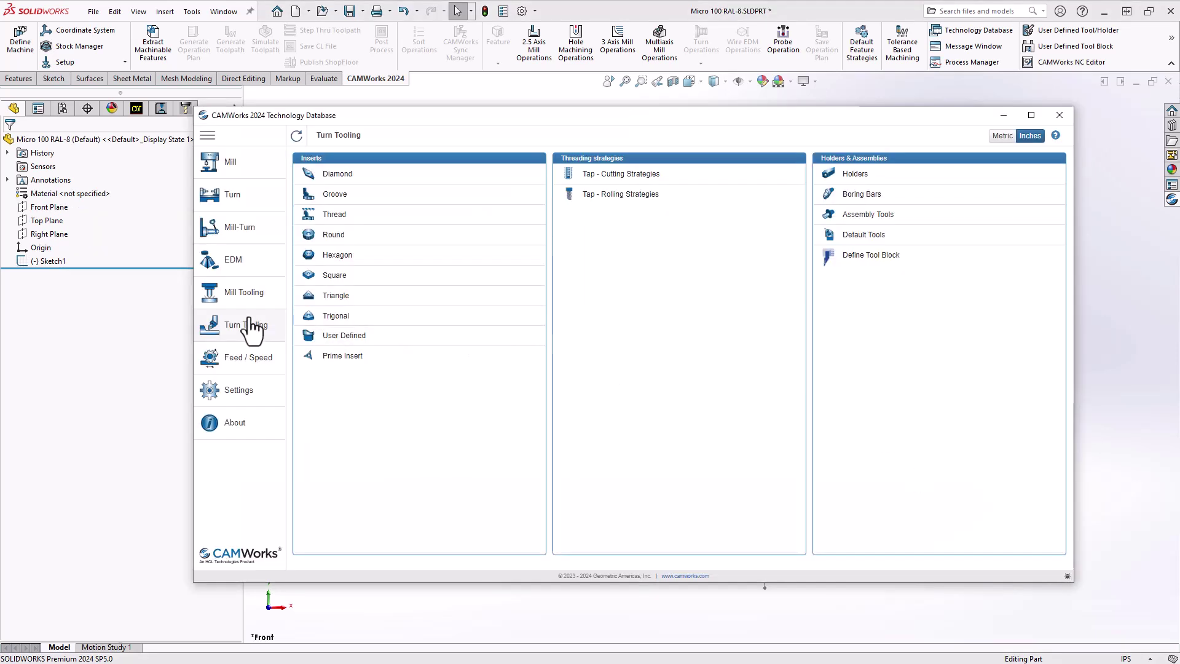
{"action": "left_click", "coordinate": [356, 335]}
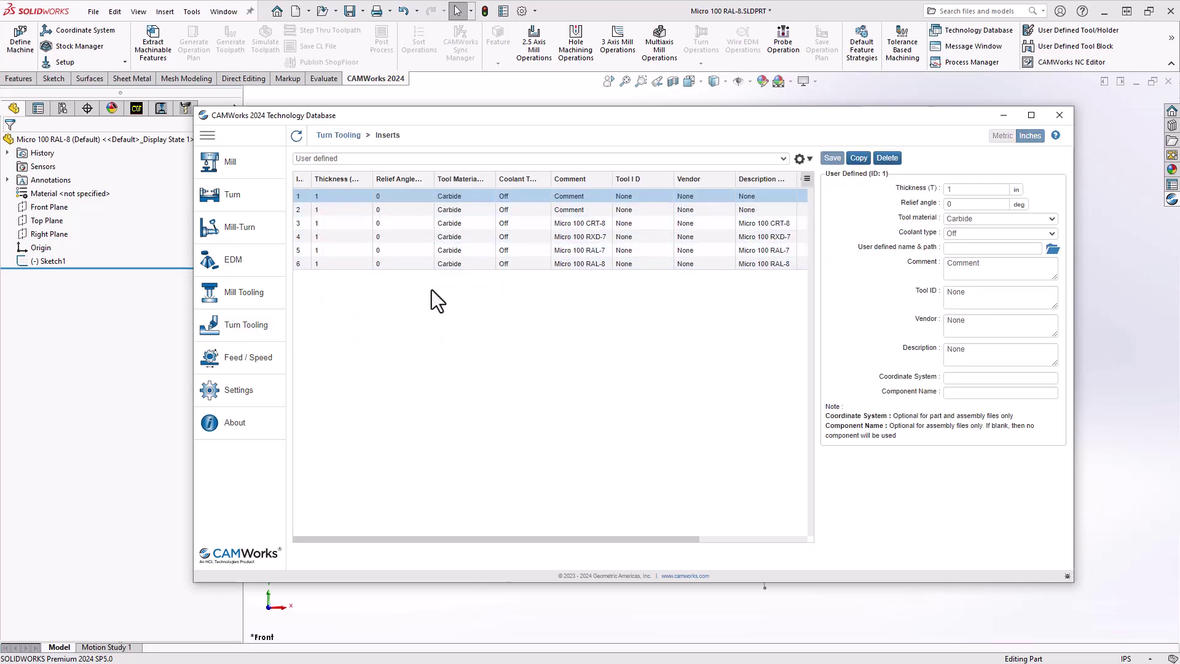
{"action": "left_click", "coordinate": [298, 265]}
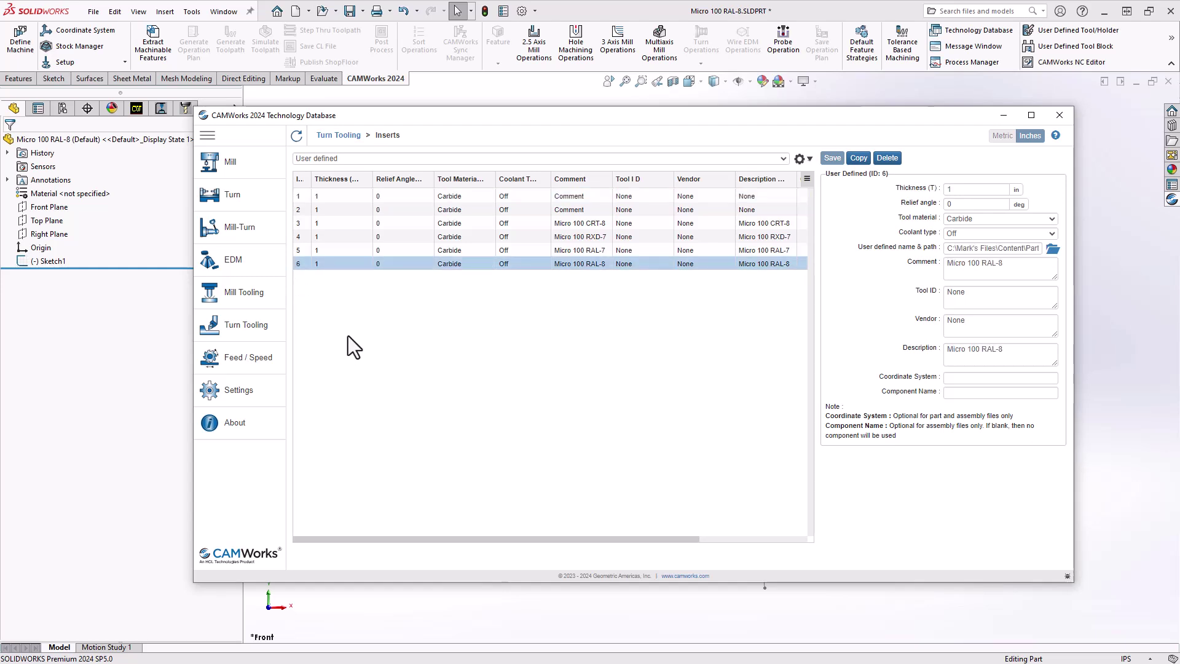
{"action": "left_click", "coordinate": [966, 191]}
{"action": "left_click", "coordinate": [957, 205]}
- Check the RAL-8 insert's file path, then return to Turn Tooling without saving changes
{"action": "left_click", "coordinate": [1002, 248]}
{"action": "left_click", "coordinate": [1052, 249]}
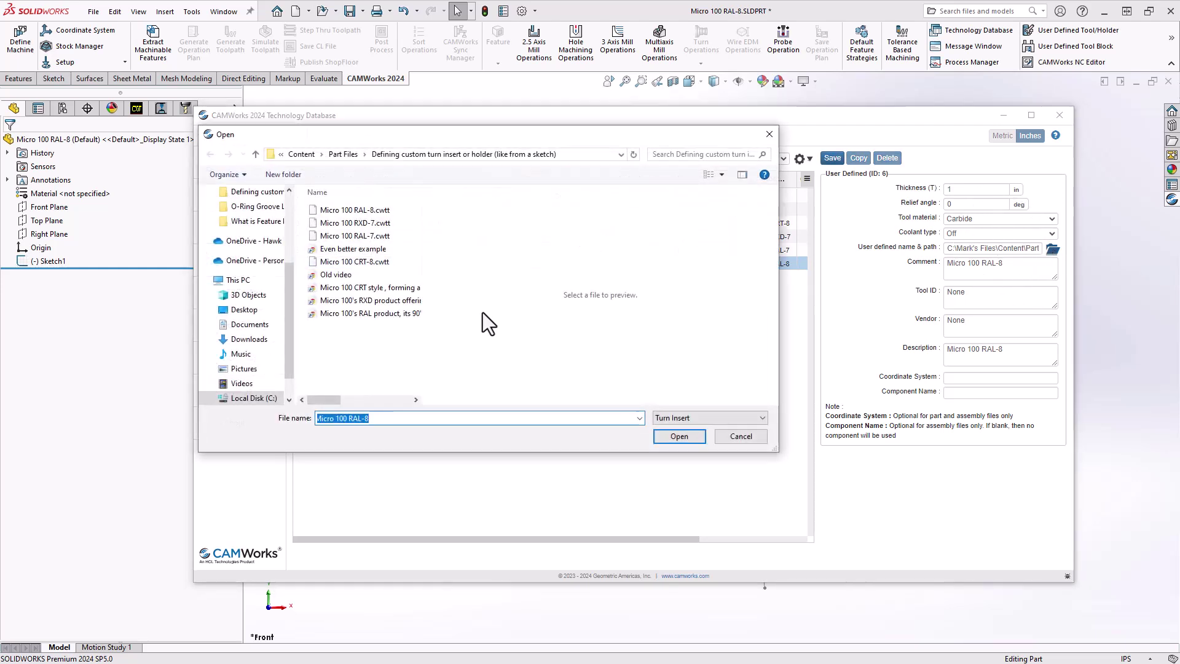
{"action": "left_click", "coordinate": [736, 435]}
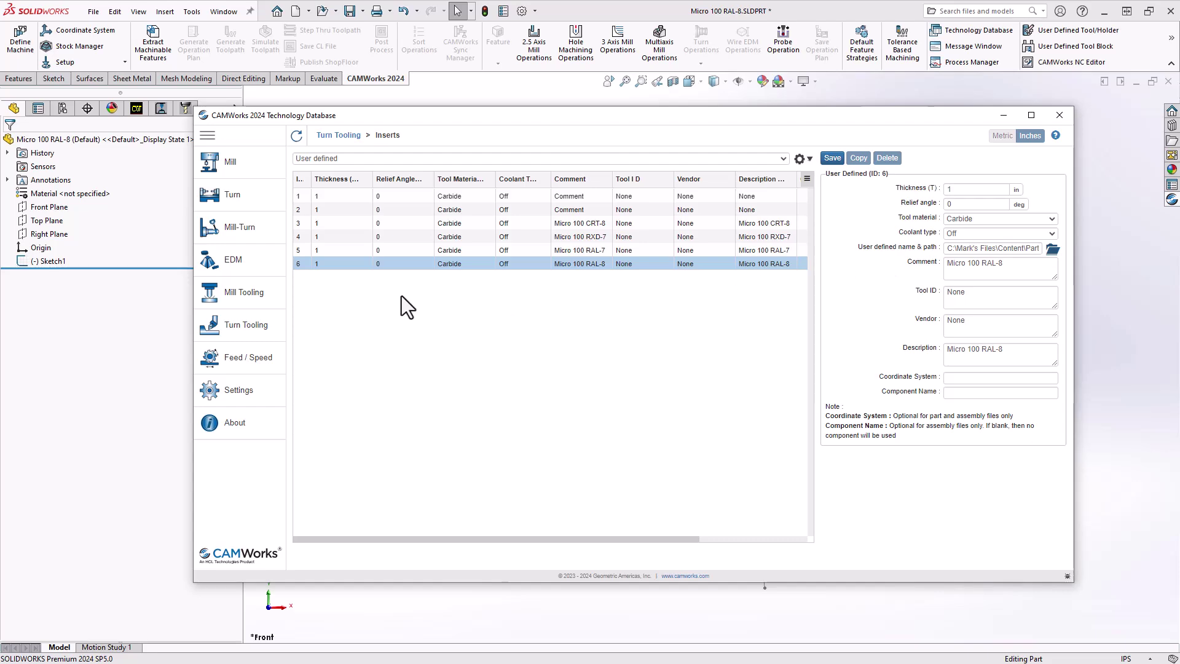
{"action": "left_click", "coordinate": [246, 335]}
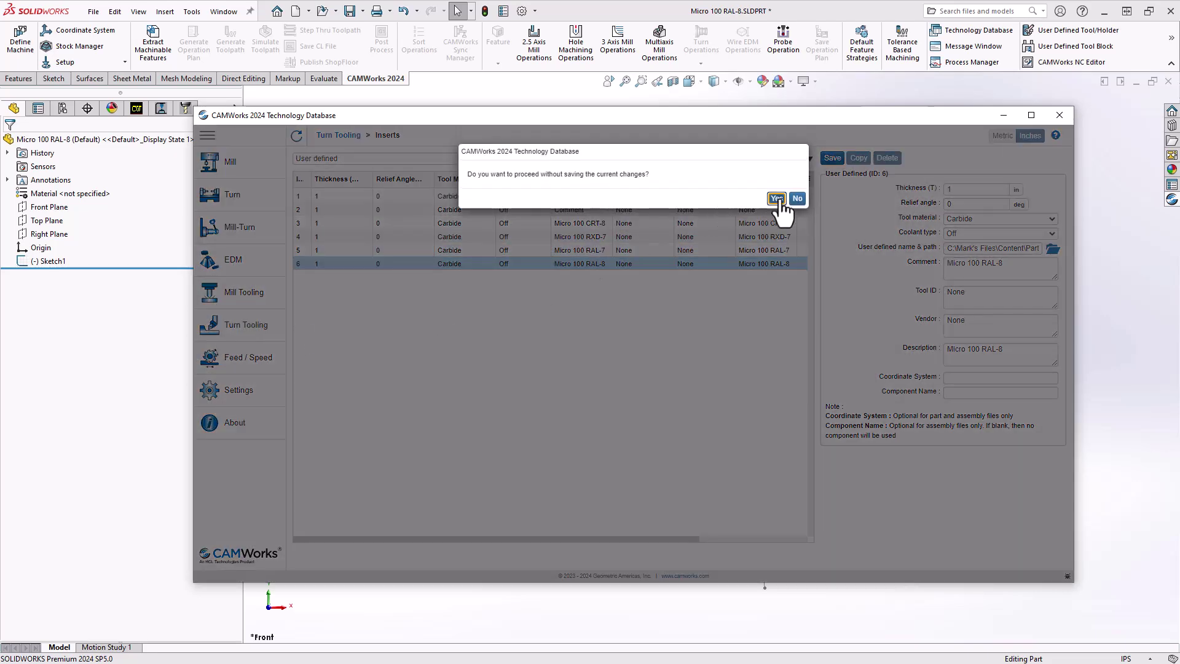
{"action": "left_click", "coordinate": [780, 202]}
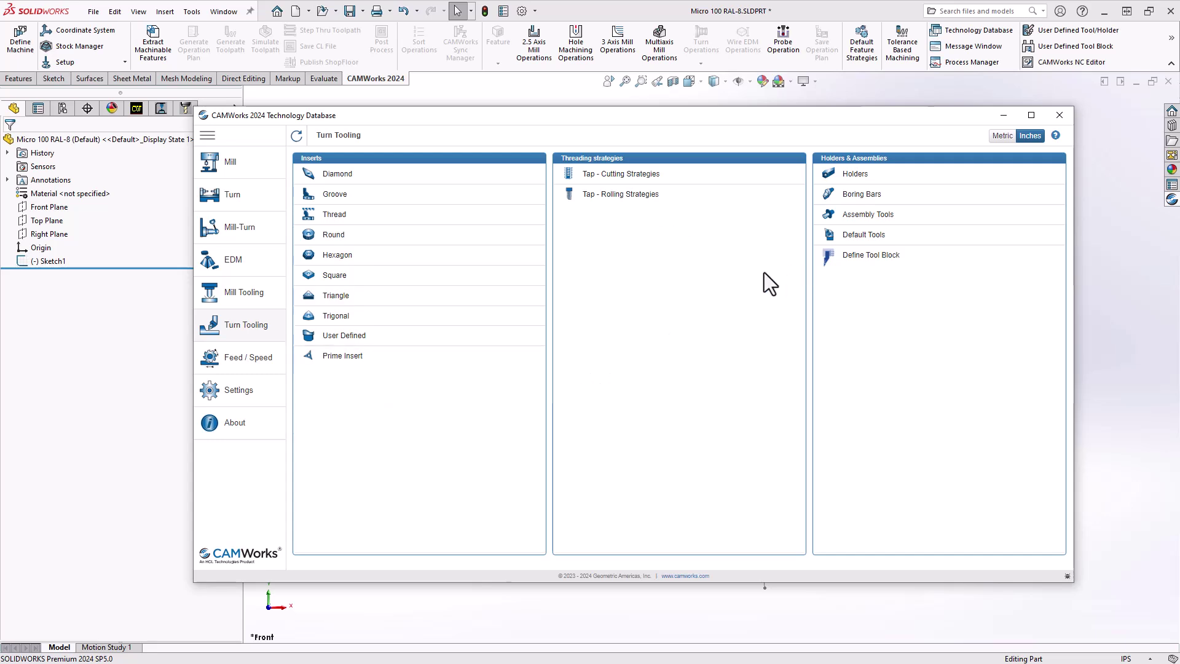
{"action": "left_click", "coordinate": [851, 178]}
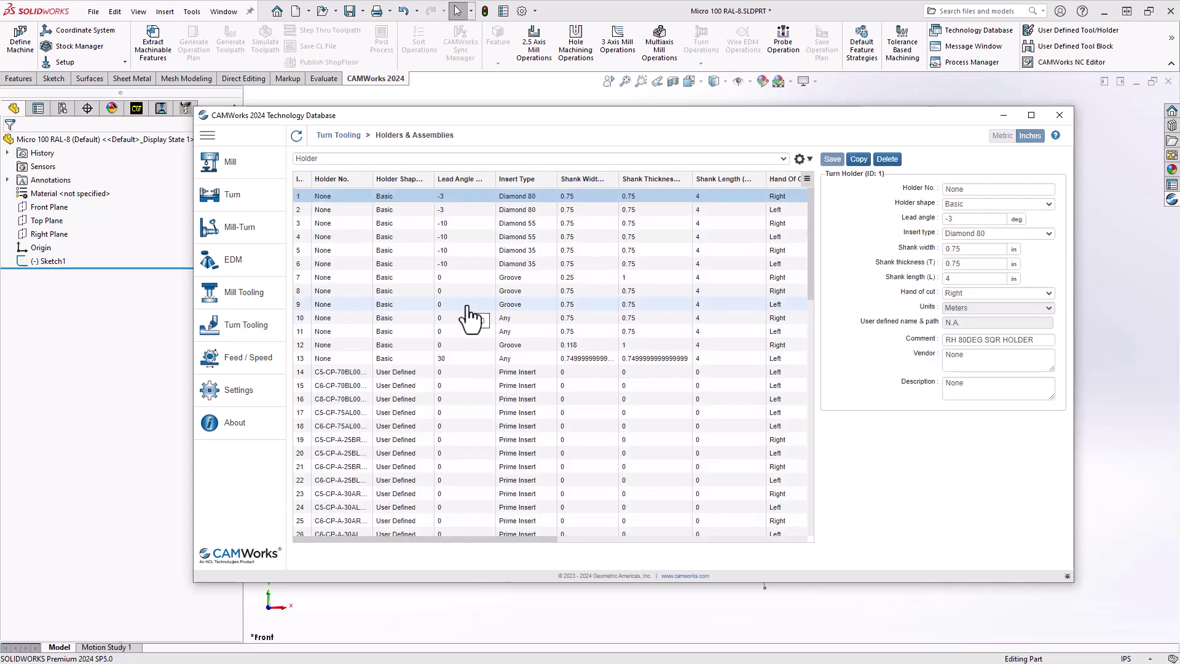
{"action": "scroll", "coordinate": [466, 317], "scroll_direction": "down", "scroll_amount": 10}
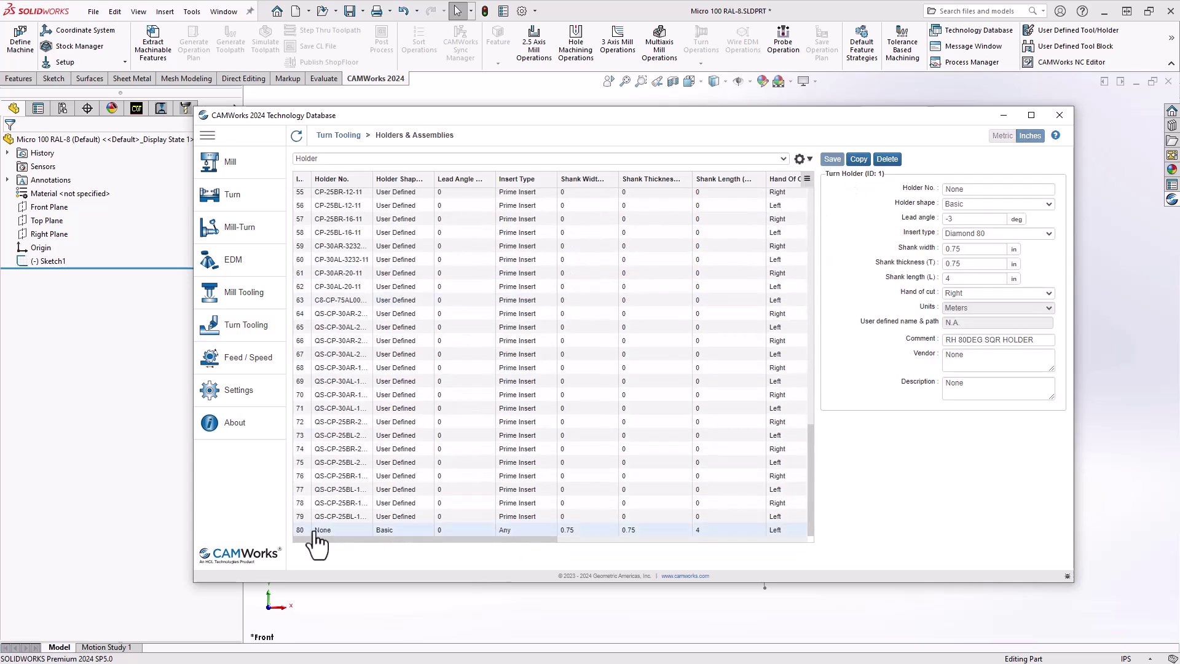
{"action": "left_click", "coordinate": [317, 533]}
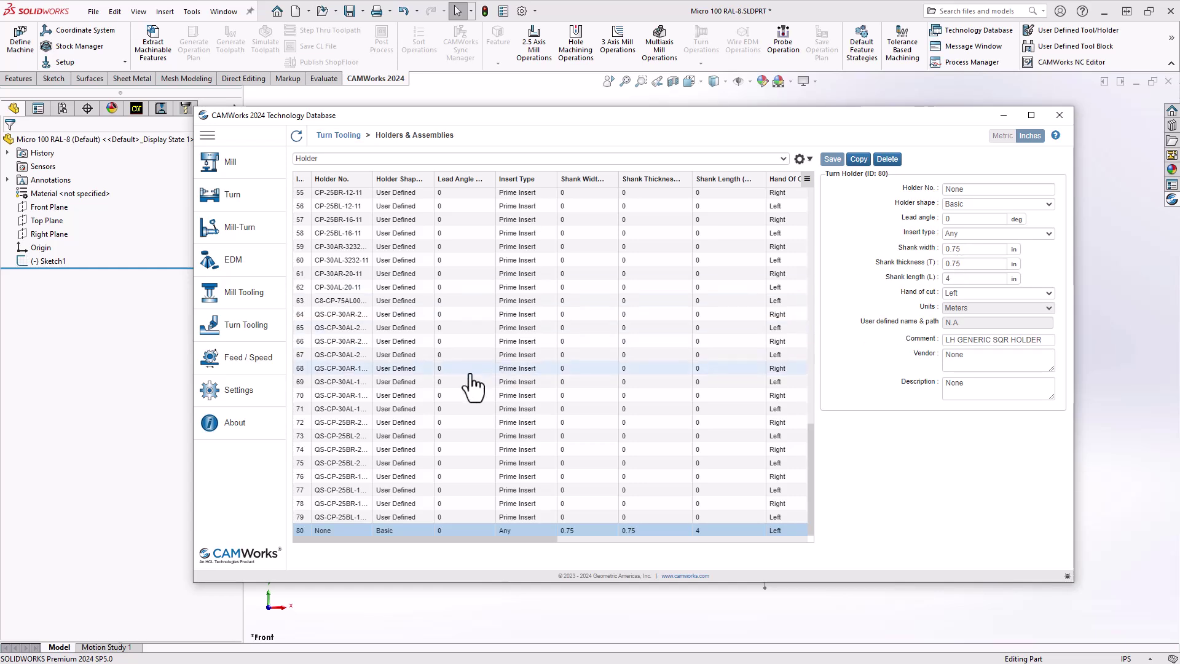
{"action": "left_click", "coordinate": [237, 332]}
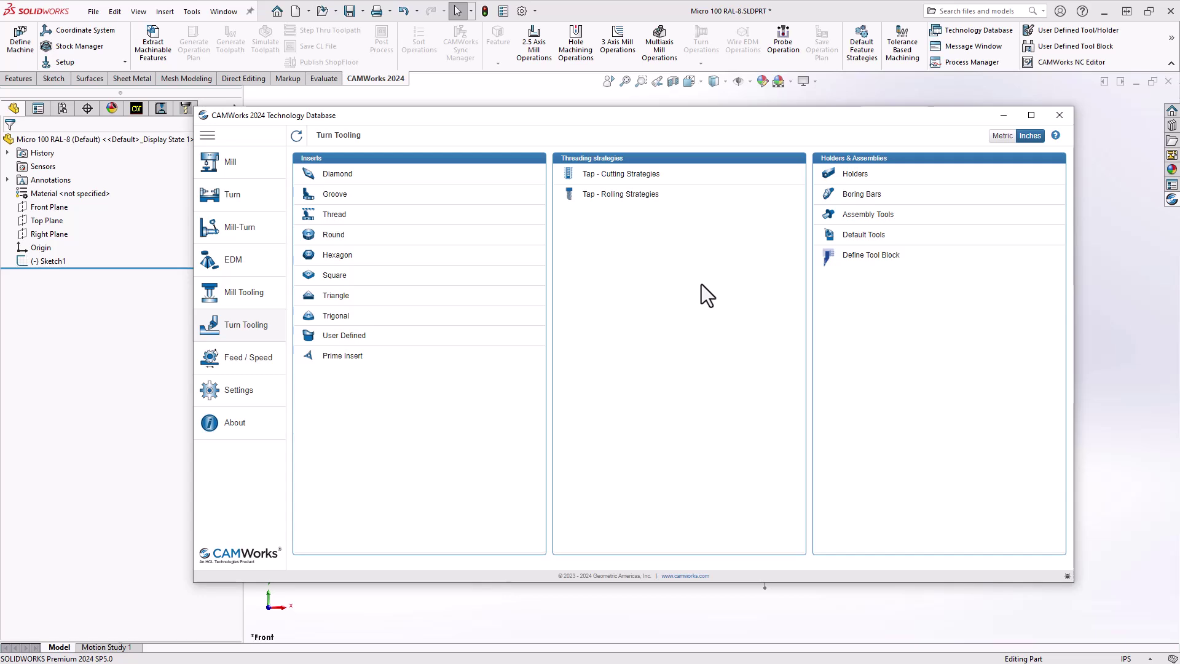
- Review the Micro 100 RAL-8 holder assembly at row 210, then open the Turn section
{"action": "left_click", "coordinate": [870, 215]}
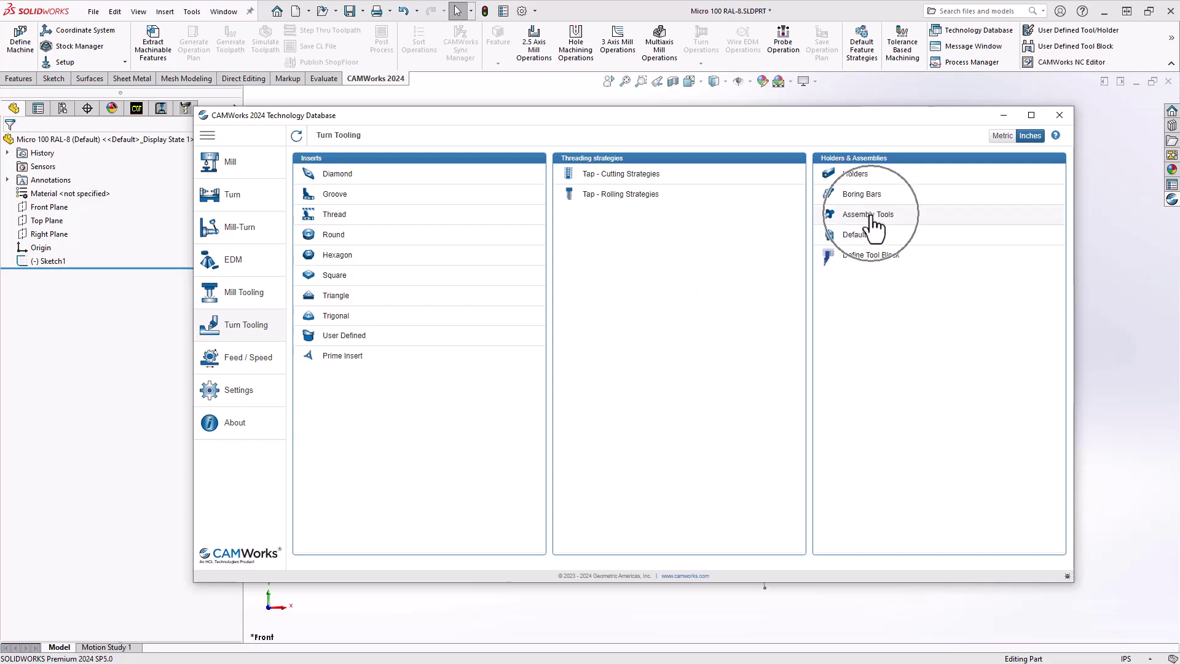
{"action": "scroll", "coordinate": [498, 310], "scroll_direction": "down", "scroll_amount": 15}
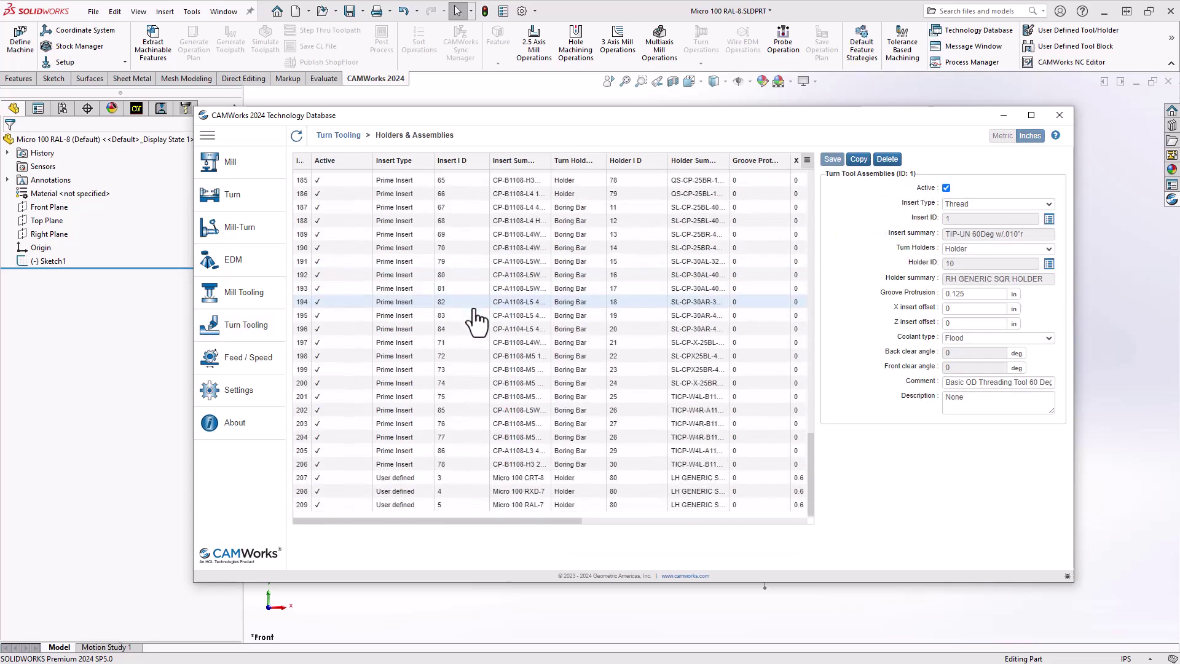
{"action": "left_click", "coordinate": [297, 517]}
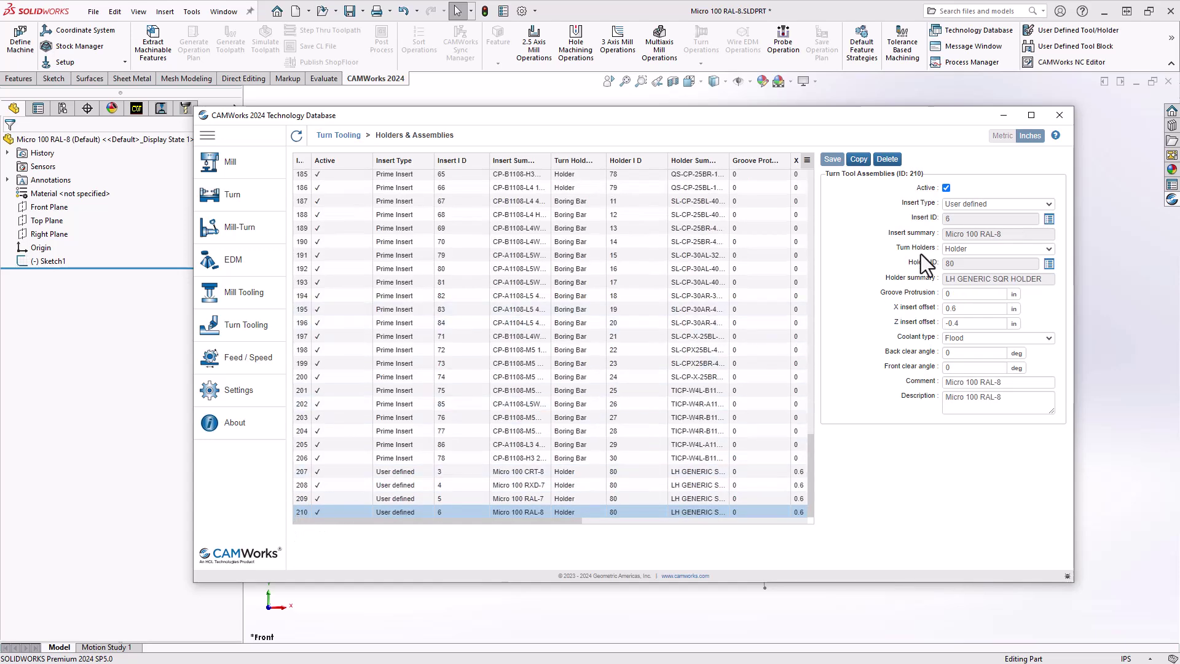
{"action": "left_click", "coordinate": [1015, 232]}
{"action": "left_click", "coordinate": [966, 264]}
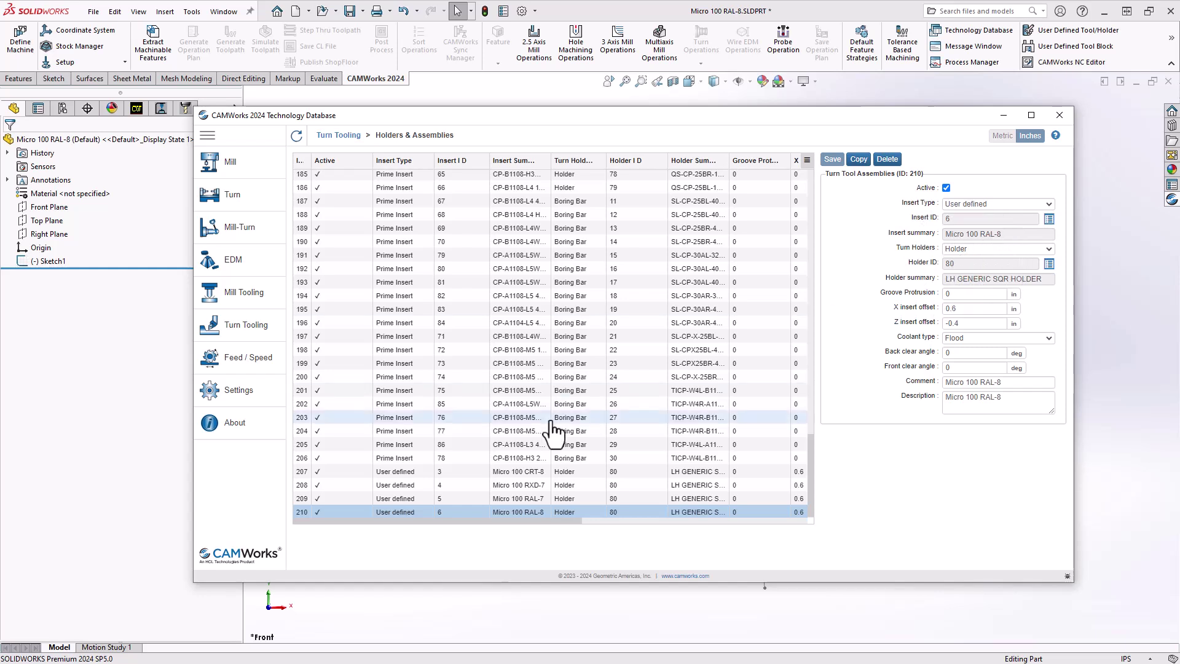
{"action": "left_click", "coordinate": [403, 512]}
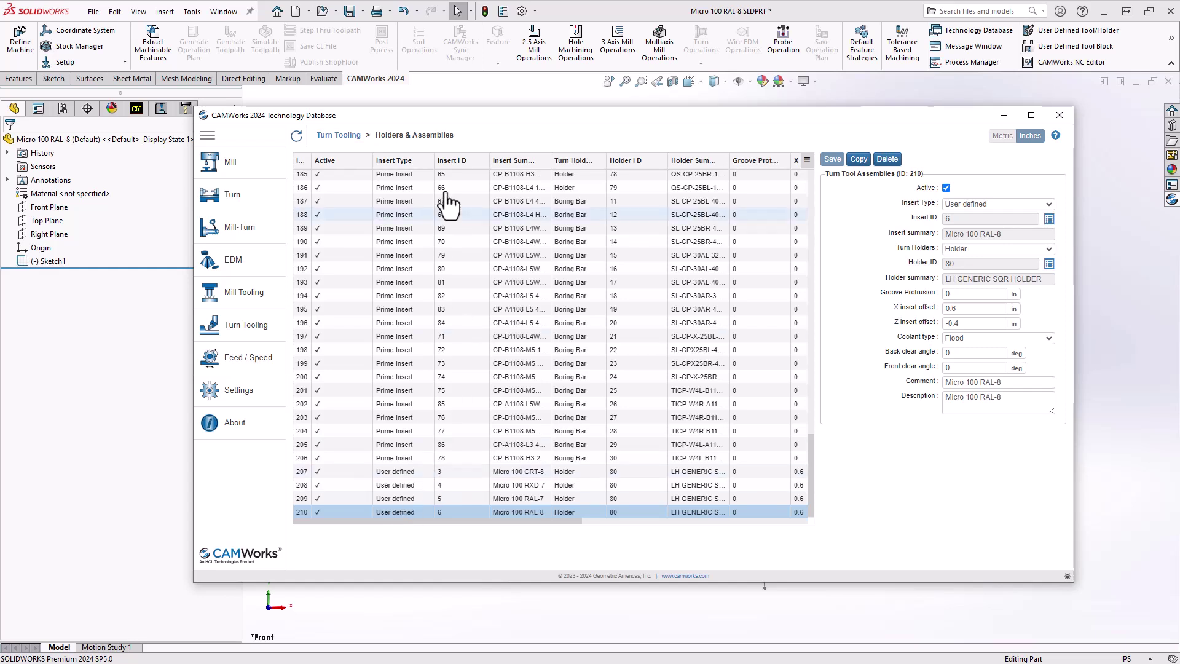
{"action": "left_click", "coordinate": [217, 196]}
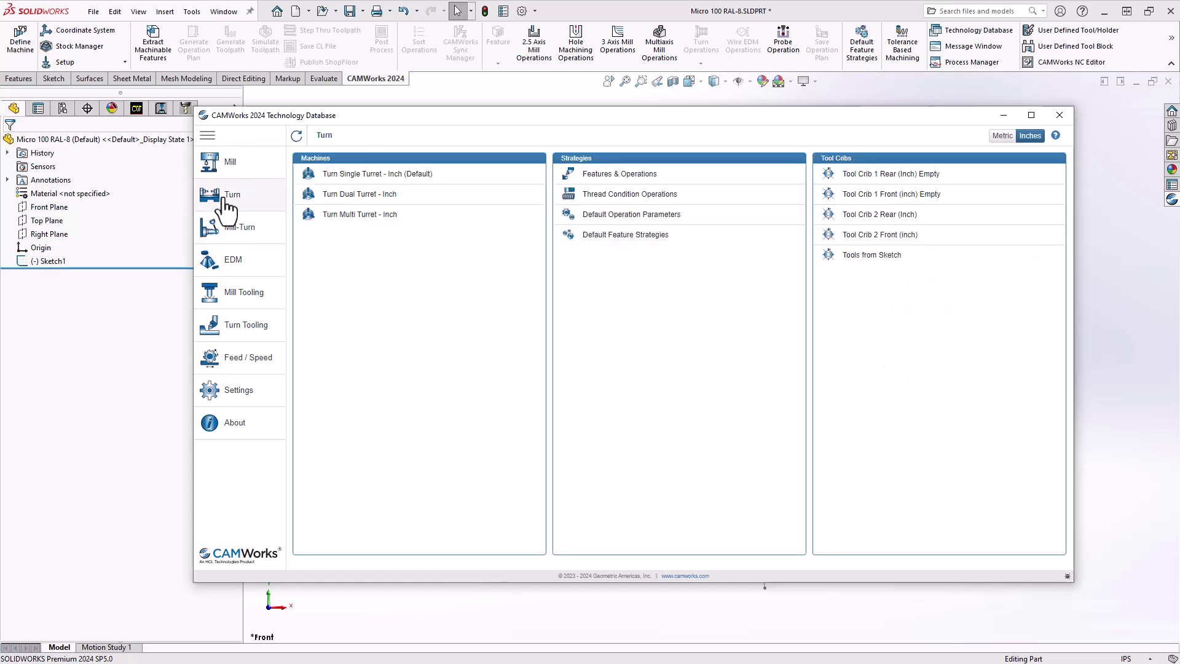
- Confirm the Tools from Sketch crib has Micro 100 RAL-8 at station 4, then minimise the database
{"action": "left_click", "coordinate": [871, 263]}
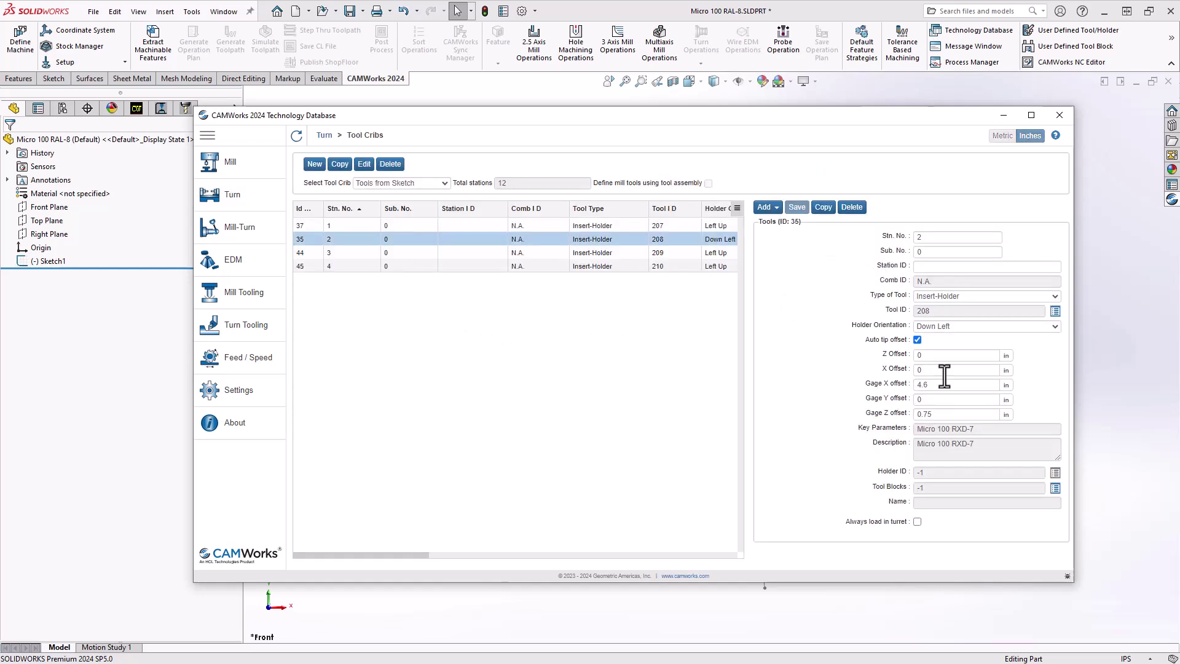
{"action": "left_click", "coordinate": [306, 254]}
{"action": "left_click", "coordinate": [304, 266]}
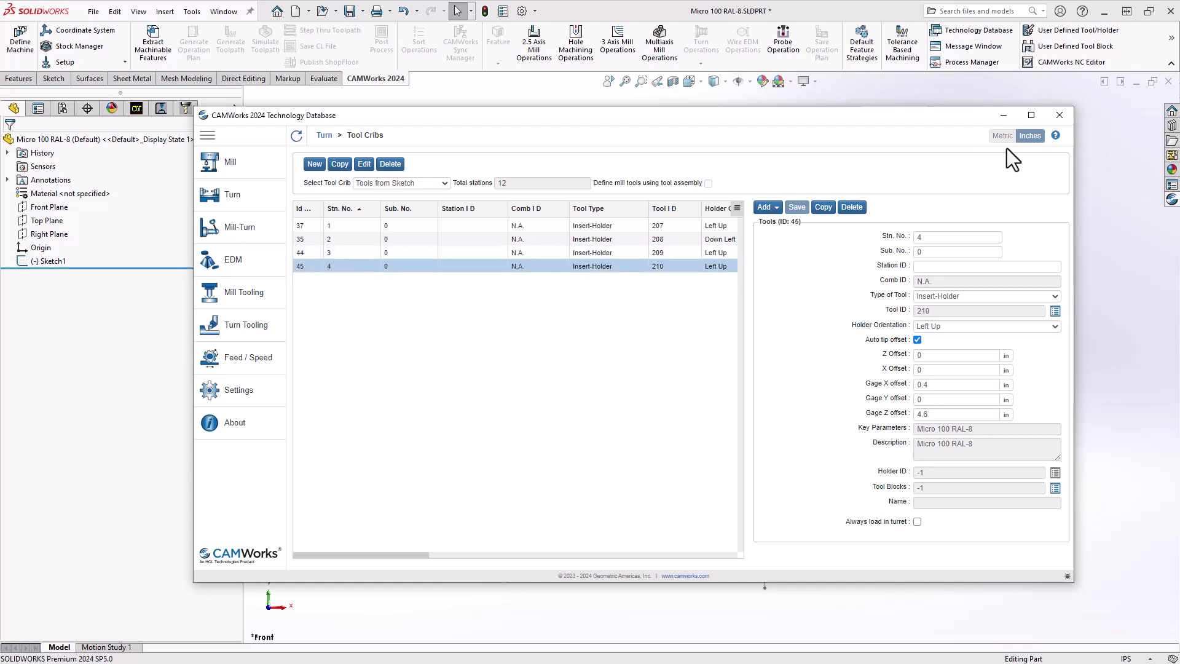
{"action": "left_click", "coordinate": [1004, 116]}
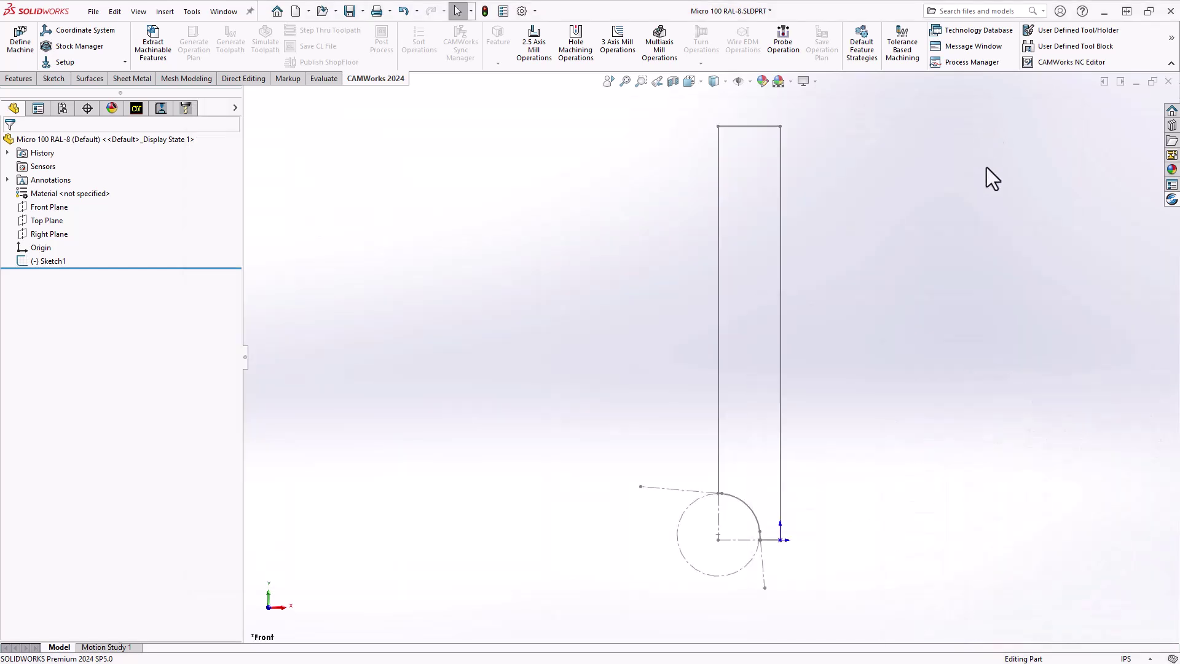
- Switch to Example Part.SLDPRT and launch Simulate Toolpath from the CAMWorks NC Manager
{"action": "left_click", "coordinate": [230, 13]}
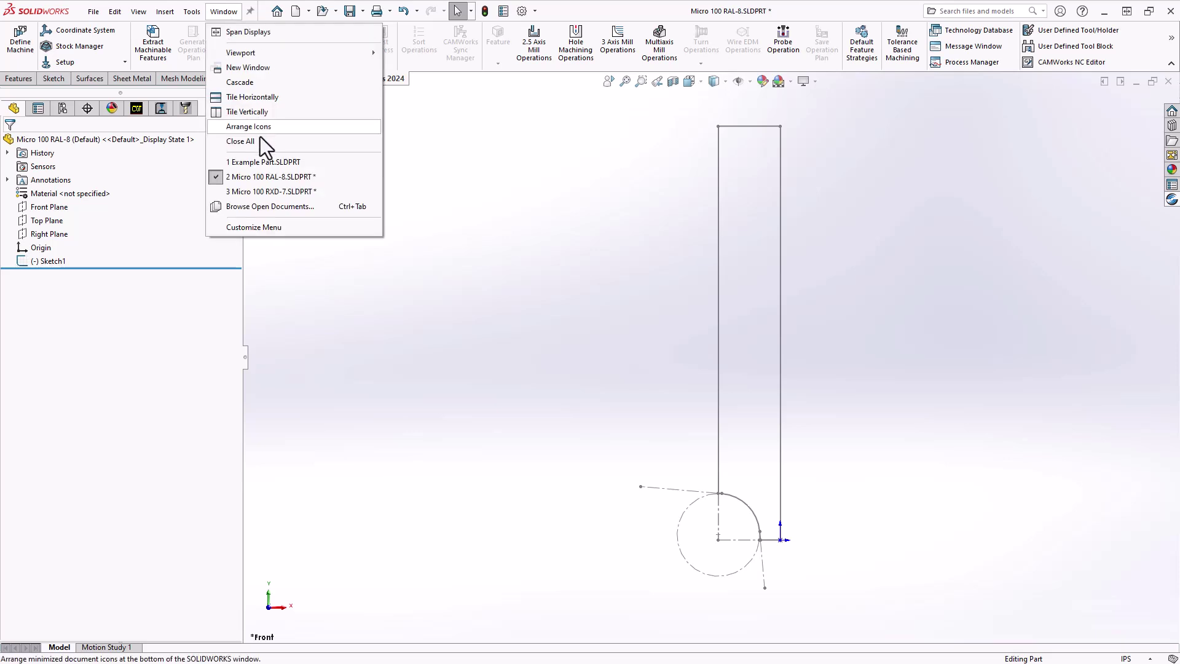
{"action": "left_click", "coordinate": [252, 161]}
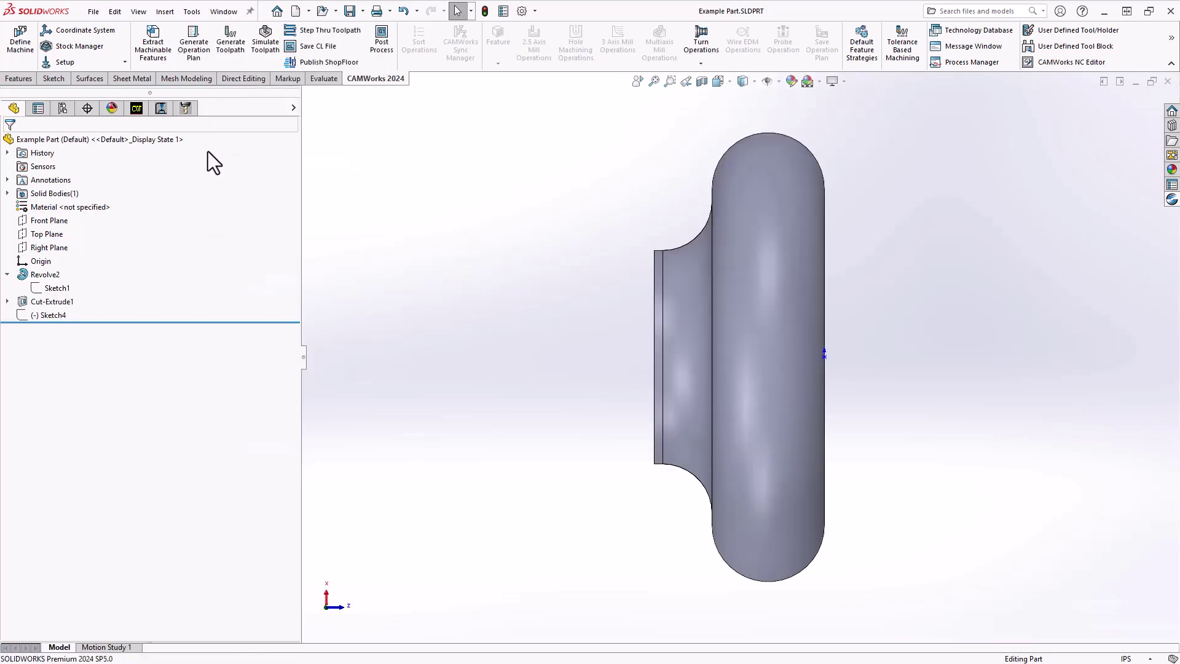
{"action": "left_click", "coordinate": [161, 108]}
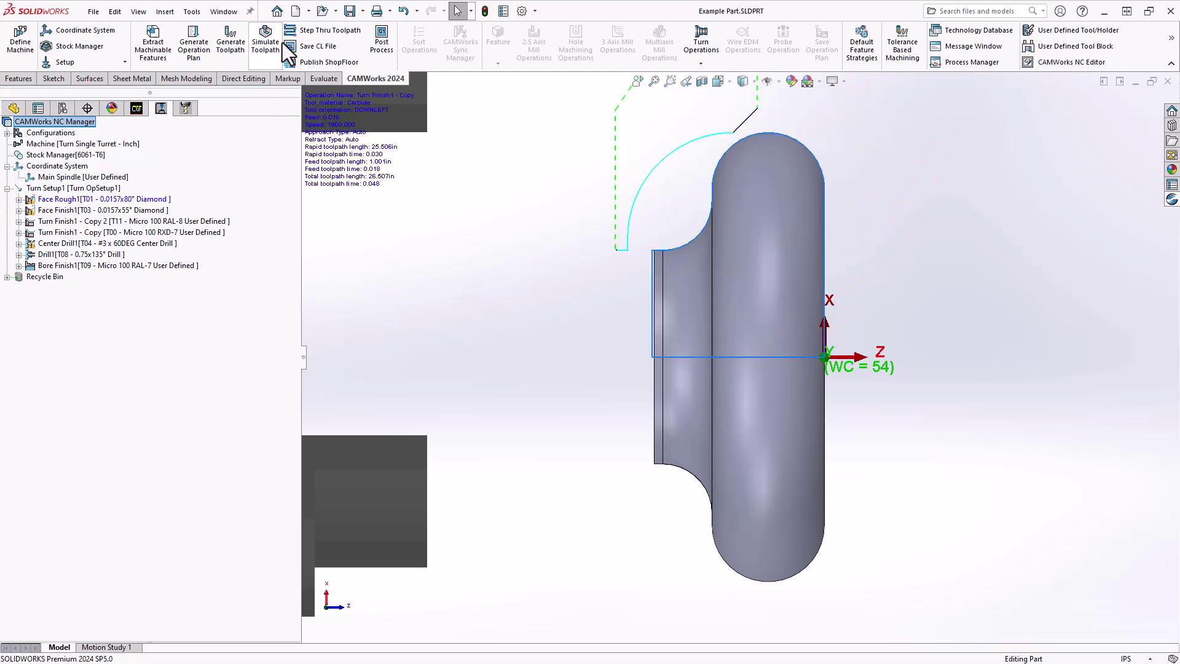
{"action": "left_click", "coordinate": [265, 41]}
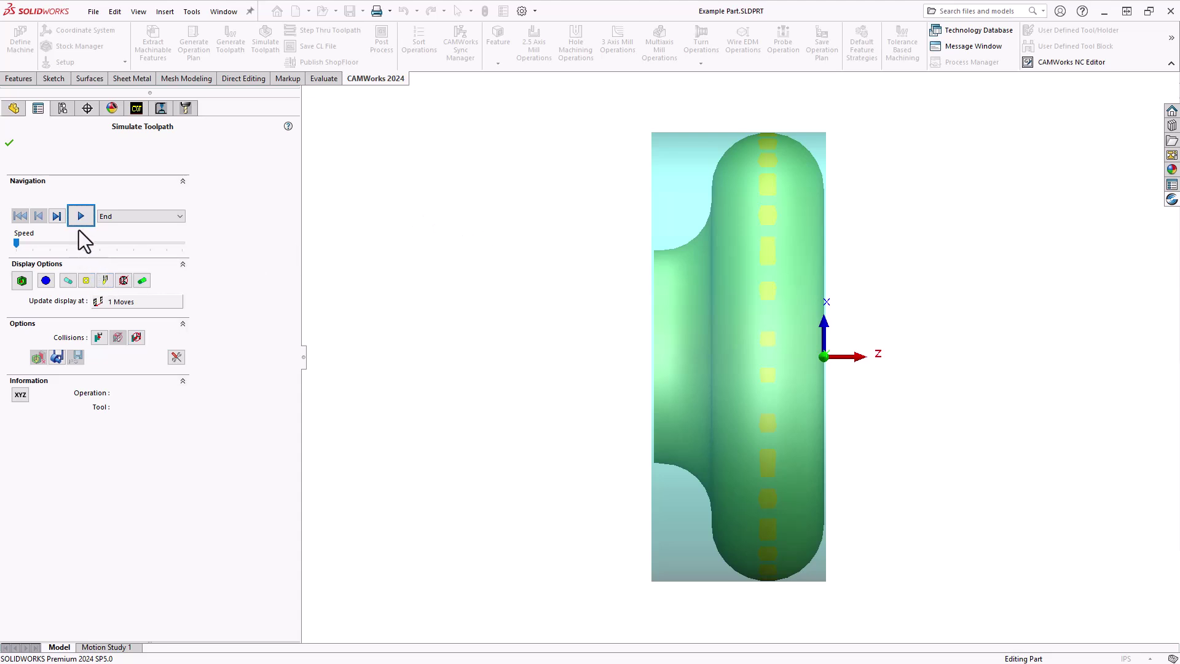
- Step the simulation by Next Operation from Face Finish1 through the RXD-7 cut to Center Drill1
{"action": "left_click", "coordinate": [134, 217]}
{"action": "left_click", "coordinate": [137, 238]}
{"action": "left_click", "coordinate": [82, 217]}
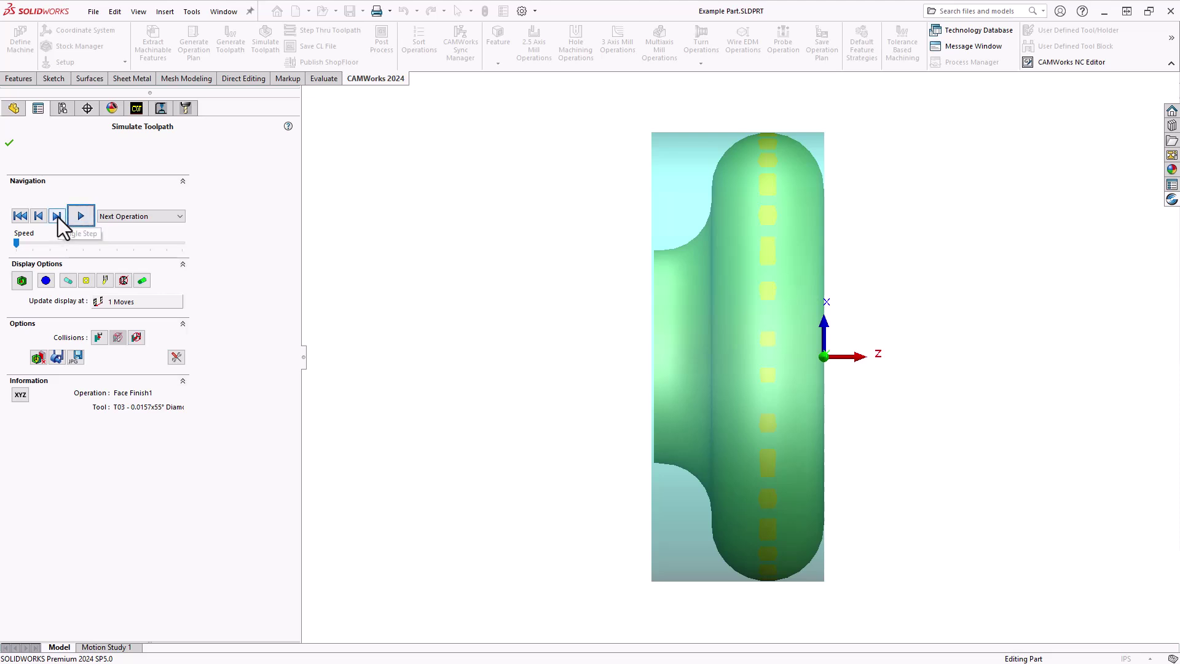
{"action": "left_click", "coordinate": [57, 217]}
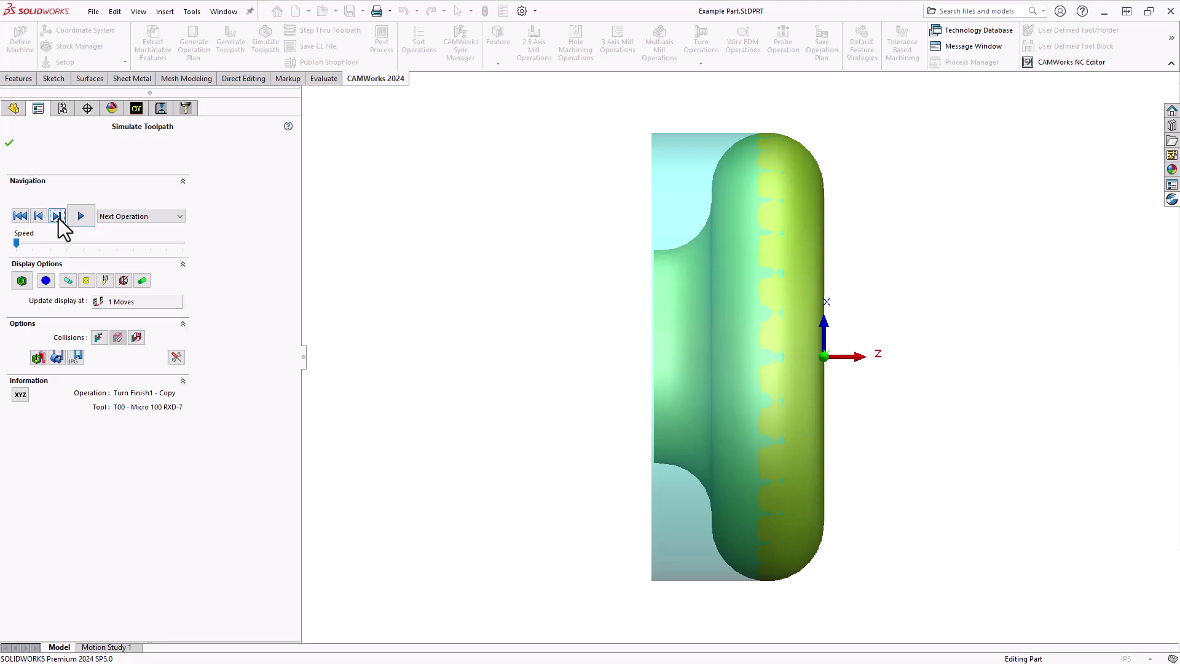
{"action": "left_click", "coordinate": [57, 216]}
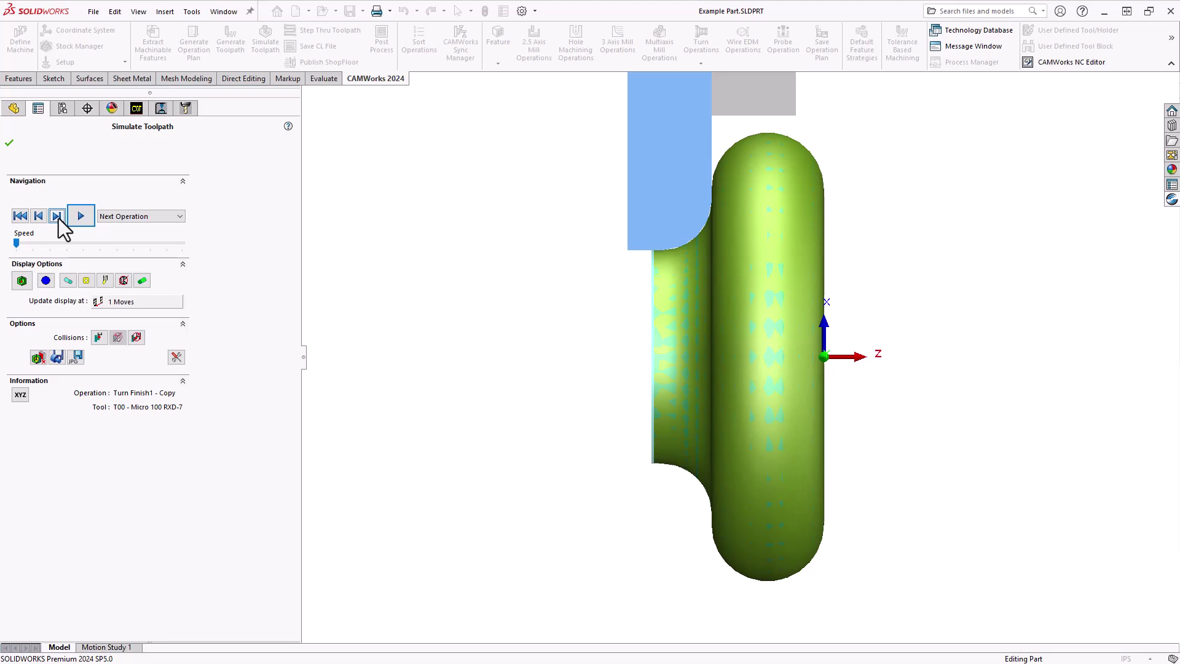
{"action": "left_click", "coordinate": [58, 219]}
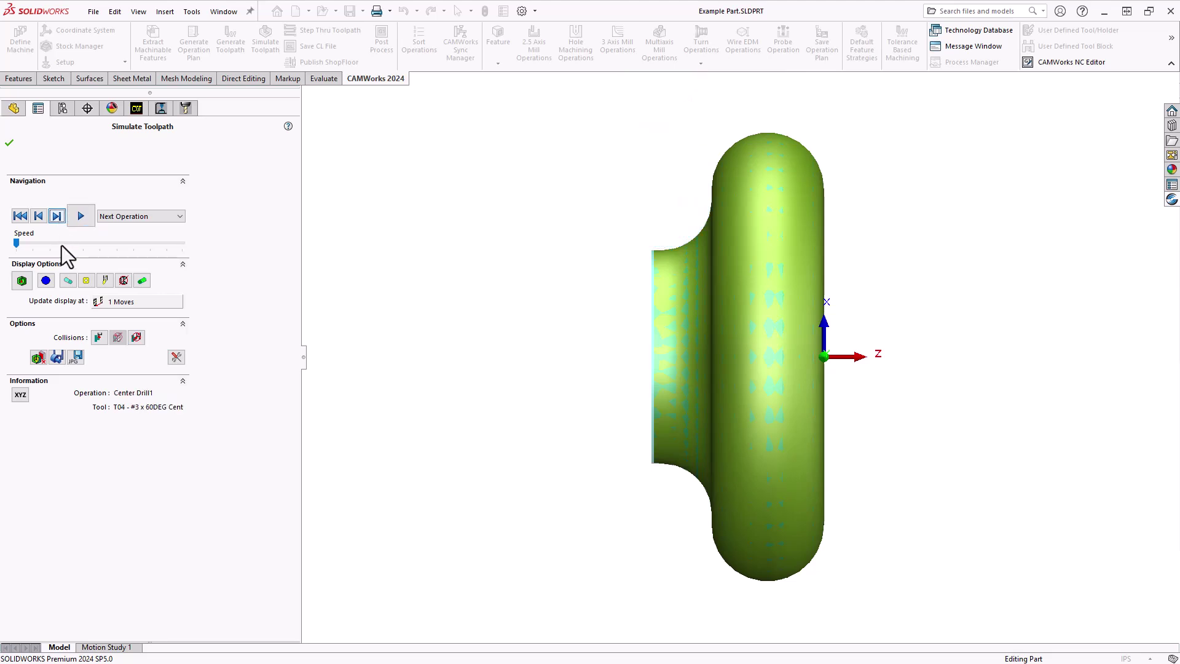
{"action": "left_click", "coordinate": [45, 282]}
- Show the part in half section and simulate Drill1 and Bore Finish1
{"action": "left_click", "coordinate": [56, 333]}
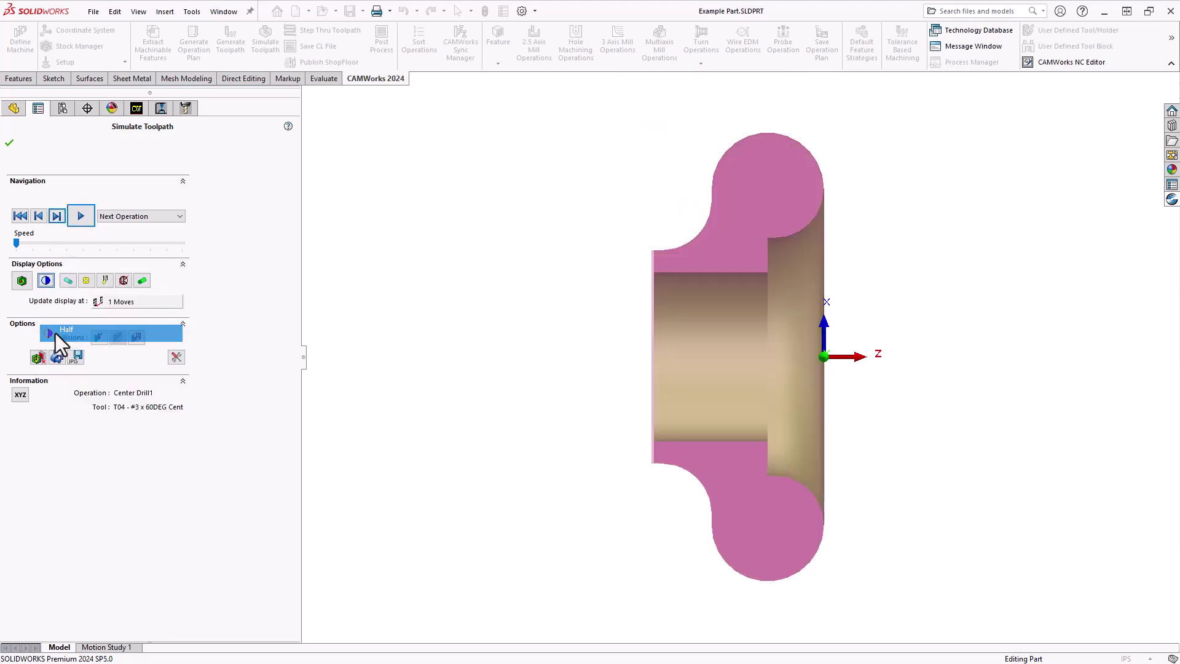
{"action": "left_click", "coordinate": [80, 215]}
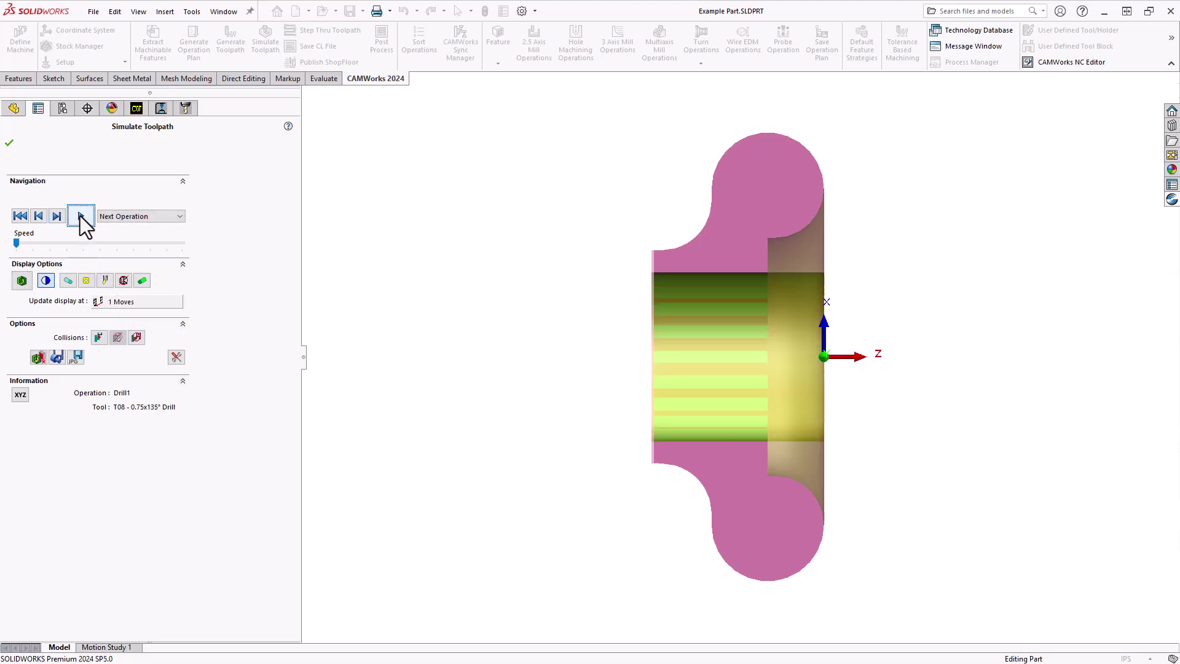
{"action": "left_click", "coordinate": [56, 215]}
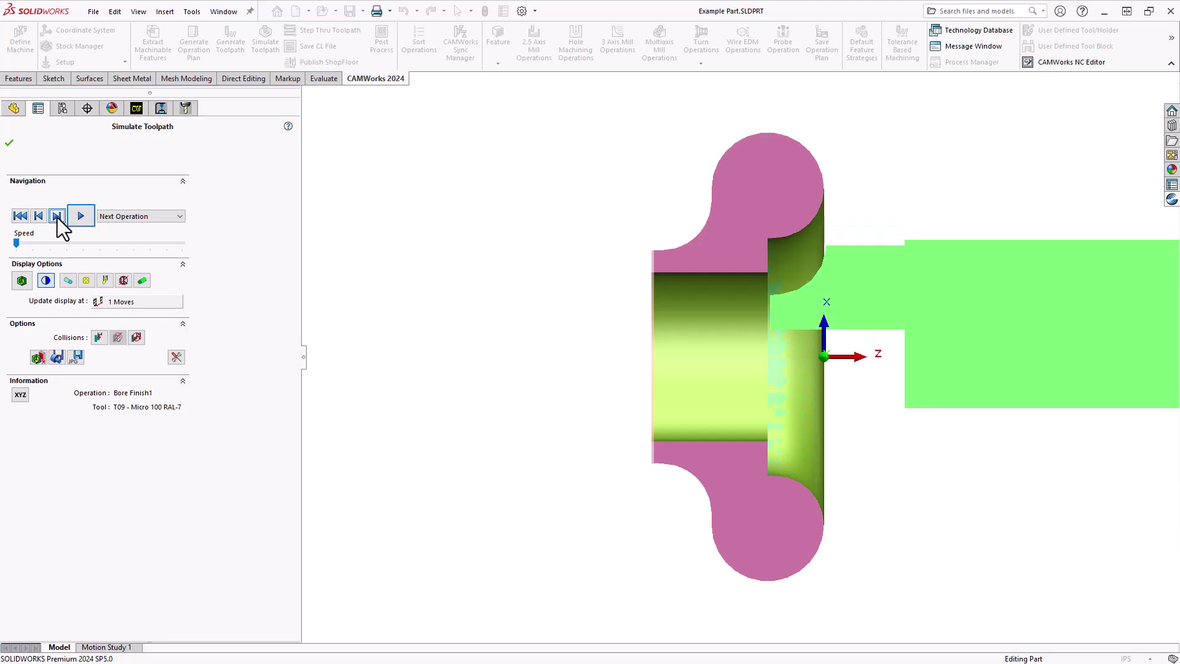
- Return to the full section view and colour the part by deviation
{"action": "left_click", "coordinate": [44, 282]}
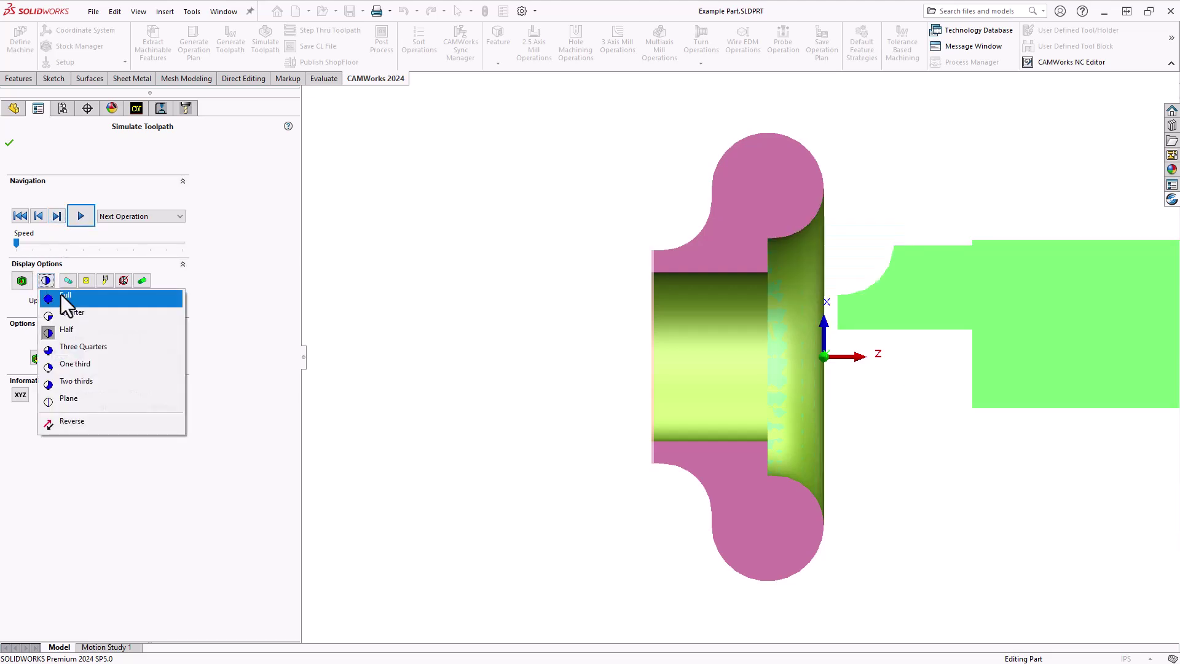
{"action": "left_click", "coordinate": [61, 297]}
{"action": "left_click", "coordinate": [21, 280]}
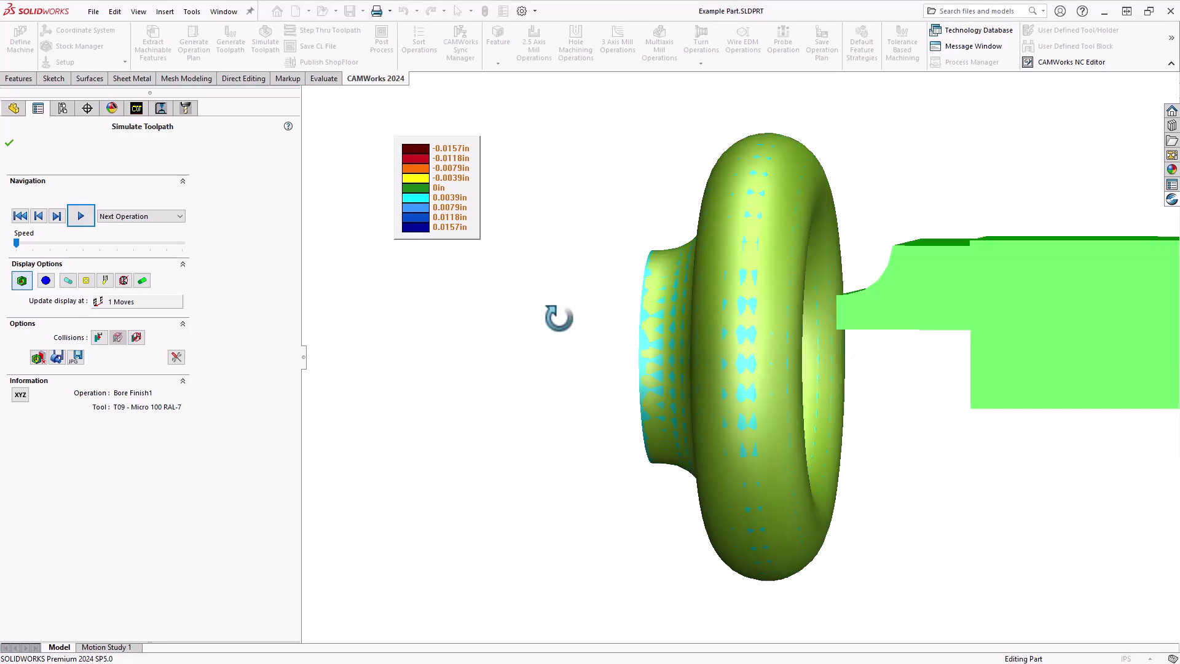